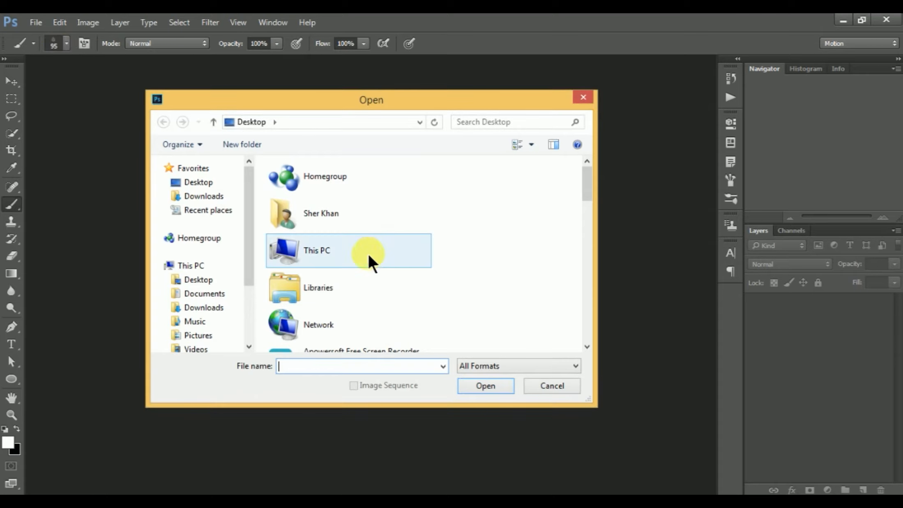
- Open the Glass image from the Photos folder on the Desktop
{"action": "left_click_drag", "start_coordinate": [587, 181], "coordinate": [587, 212]}
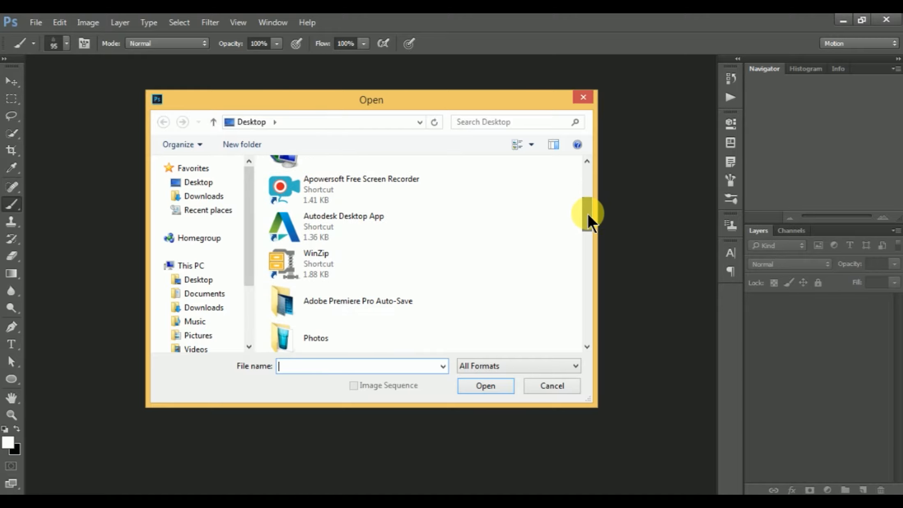
{"action": "left_click", "coordinate": [306, 337]}
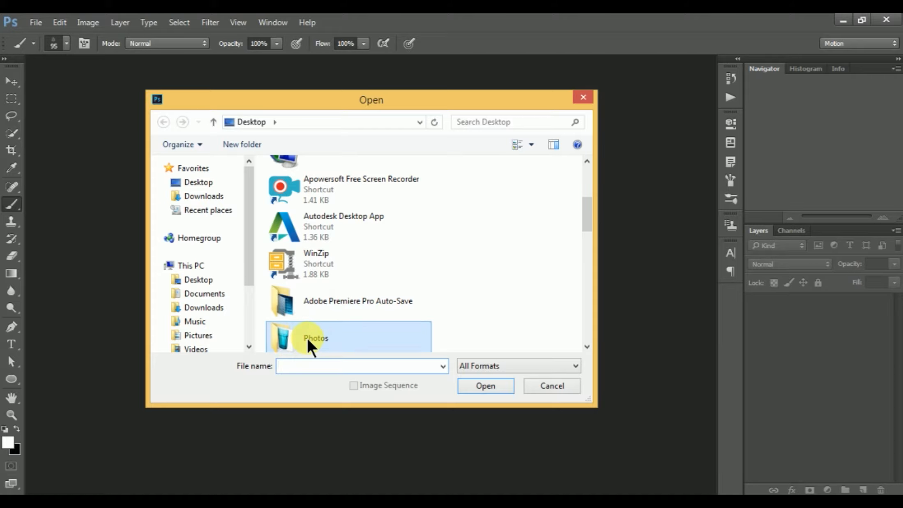
{"action": "double_click", "coordinate": [306, 336]}
{"action": "left_click", "coordinate": [306, 197]}
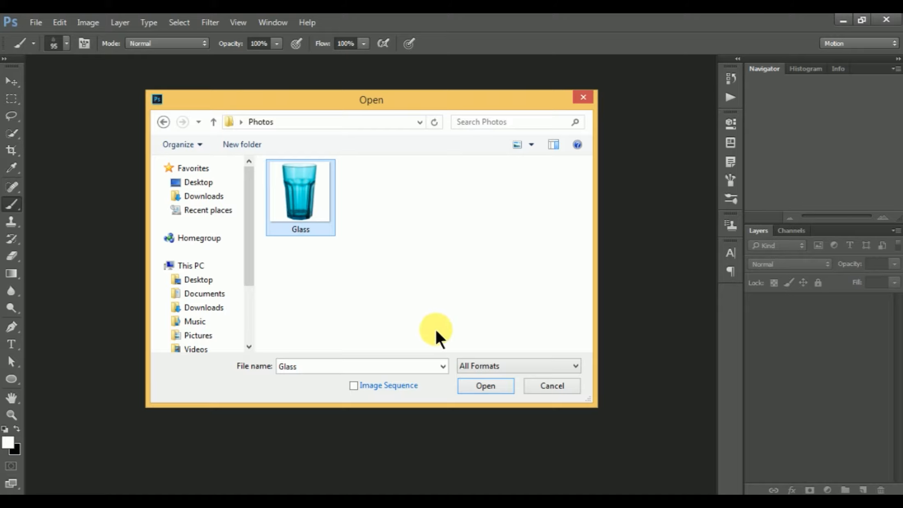
{"action": "left_click", "coordinate": [491, 385]}
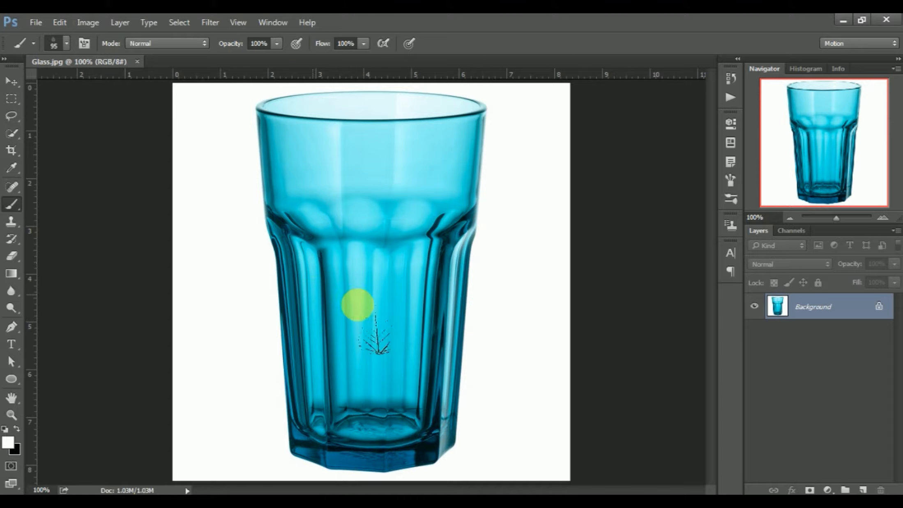
- Select the whole glass by tracing a closed outline around its sides, rim and base with the Polygonal Lasso Tool
{"action": "left_click", "coordinate": [11, 78]}
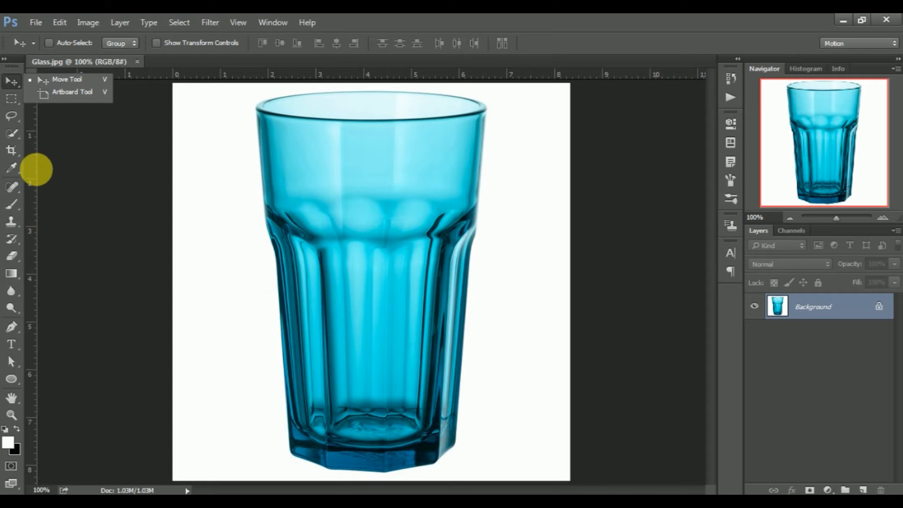
{"action": "left_click", "coordinate": [9, 120]}
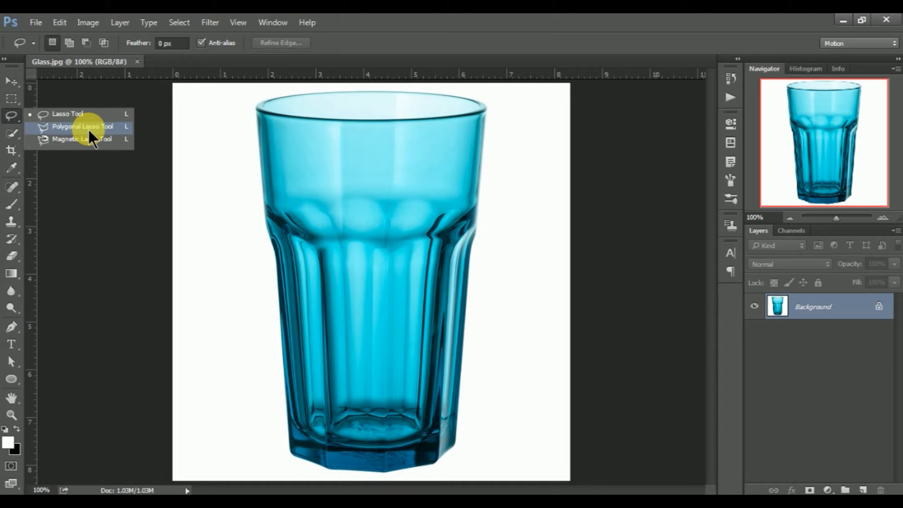
{"action": "left_click", "coordinate": [88, 128]}
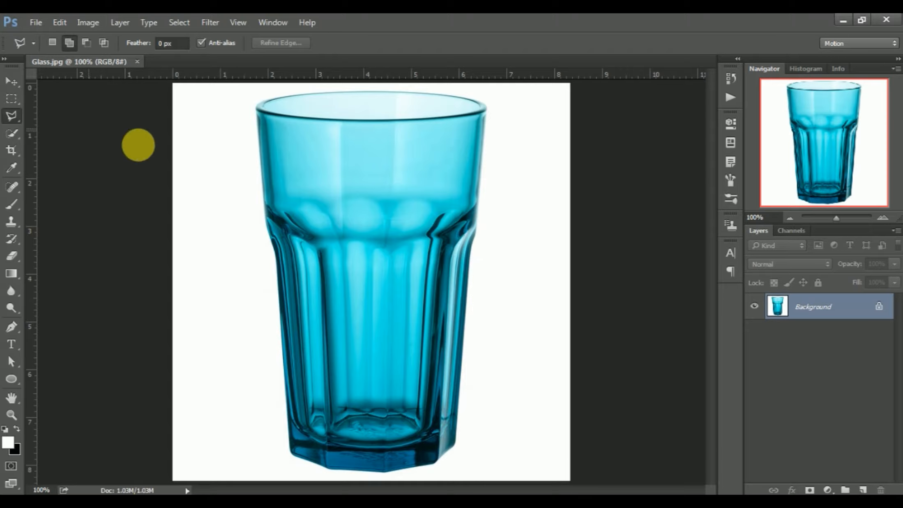
{"action": "left_click", "coordinate": [290, 447]}
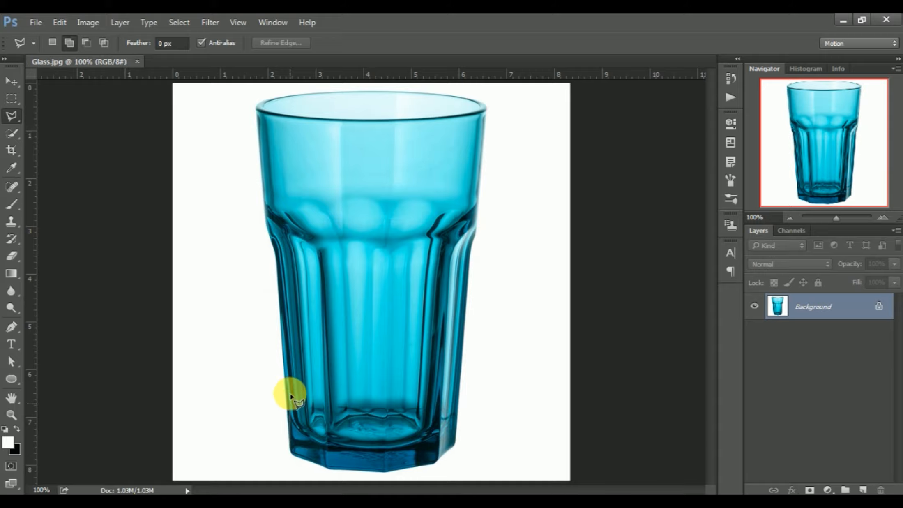
{"action": "left_click", "coordinate": [278, 288]}
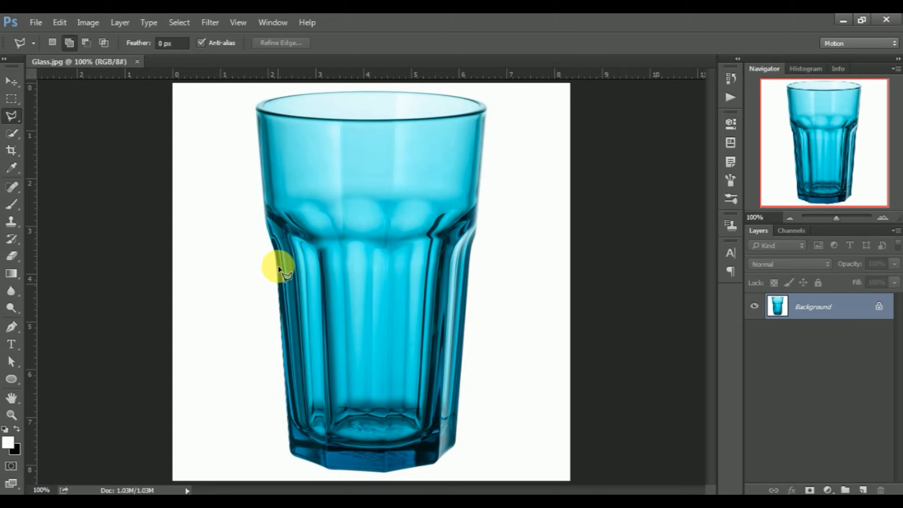
{"action": "left_click", "coordinate": [275, 247]}
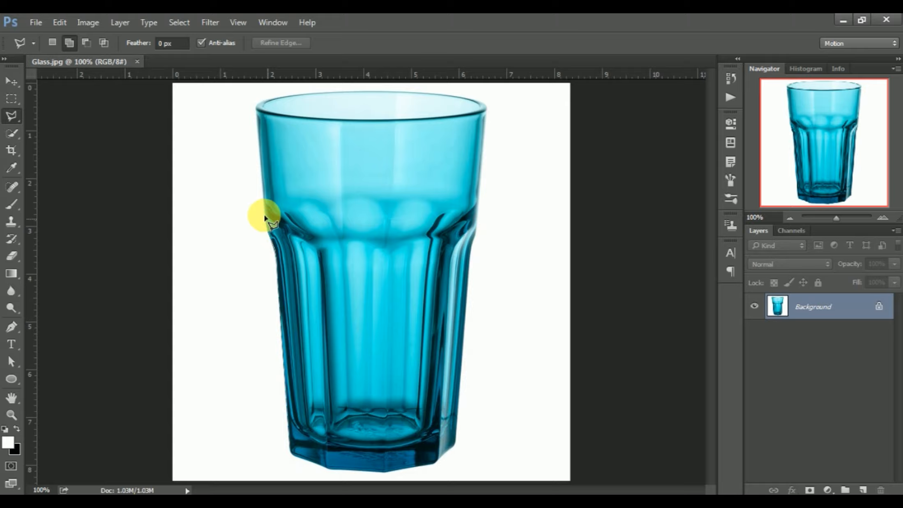
{"action": "left_click", "coordinate": [264, 216]}
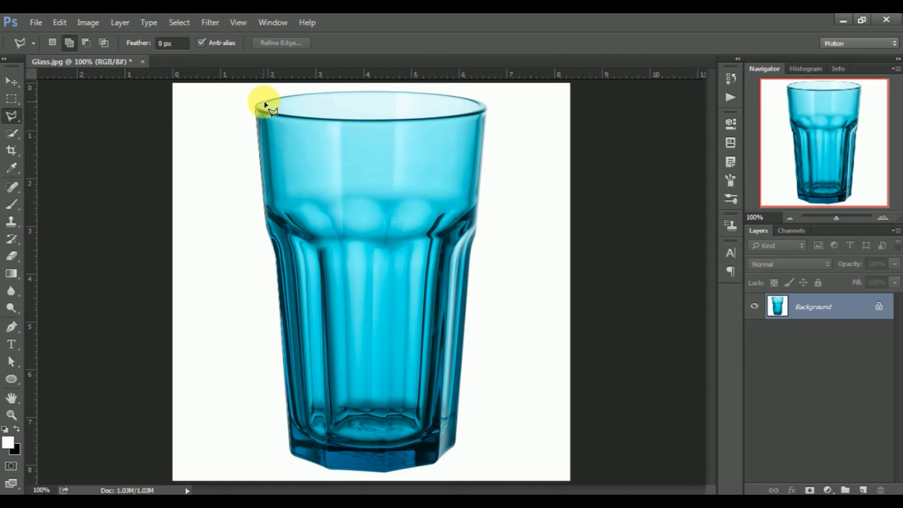
{"action": "left_click", "coordinate": [264, 103]}
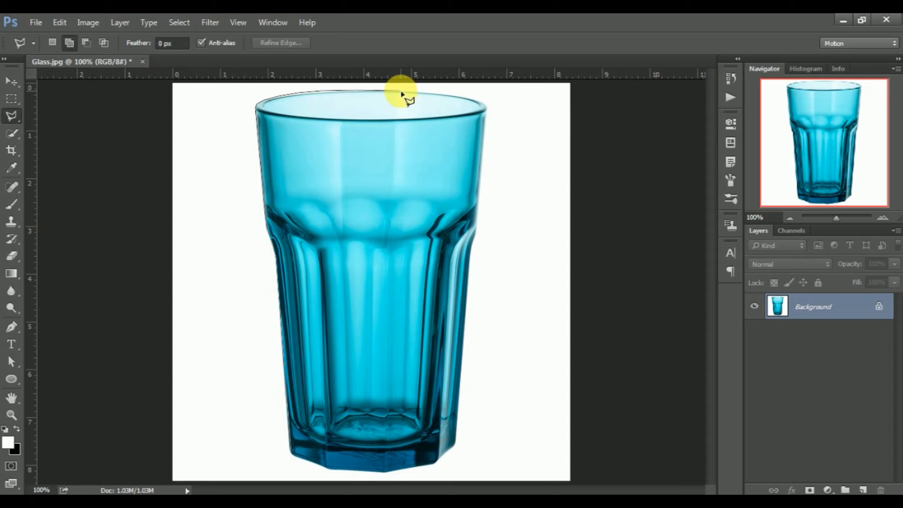
{"action": "left_click", "coordinate": [487, 112]}
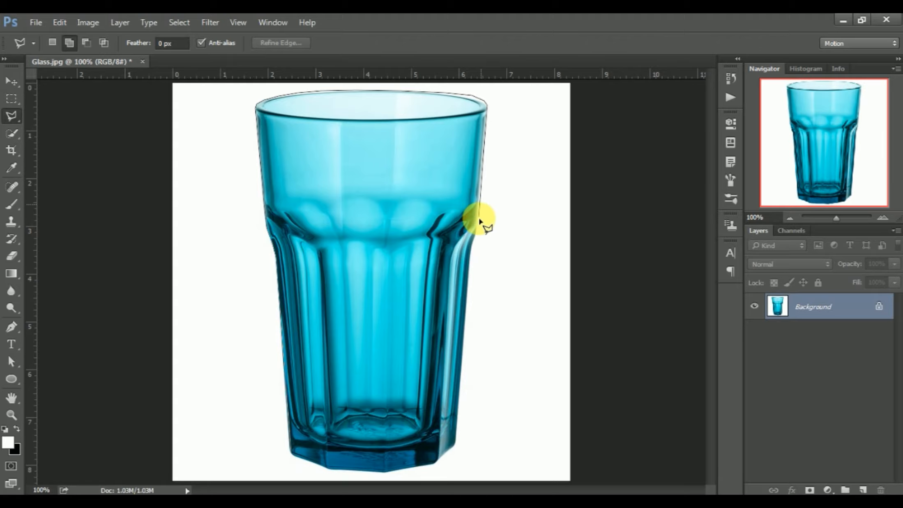
{"action": "left_click", "coordinate": [477, 233]}
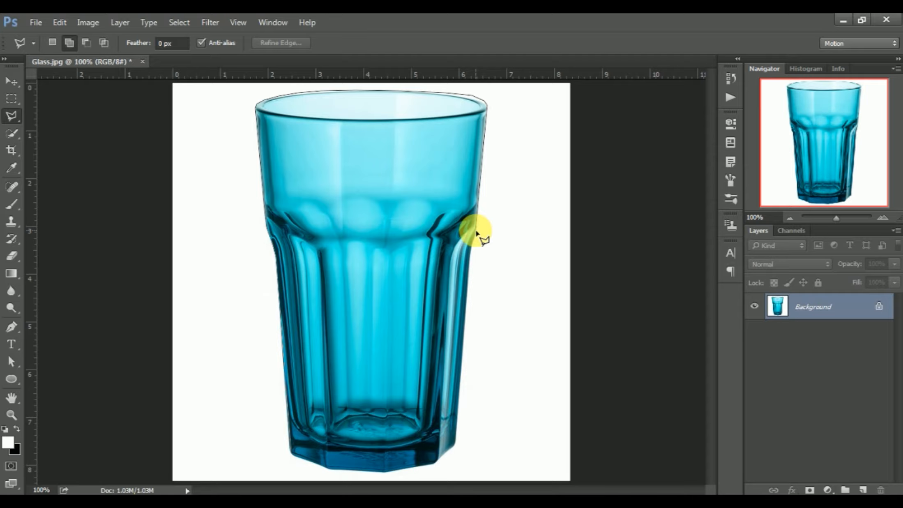
{"action": "left_click", "coordinate": [472, 244]}
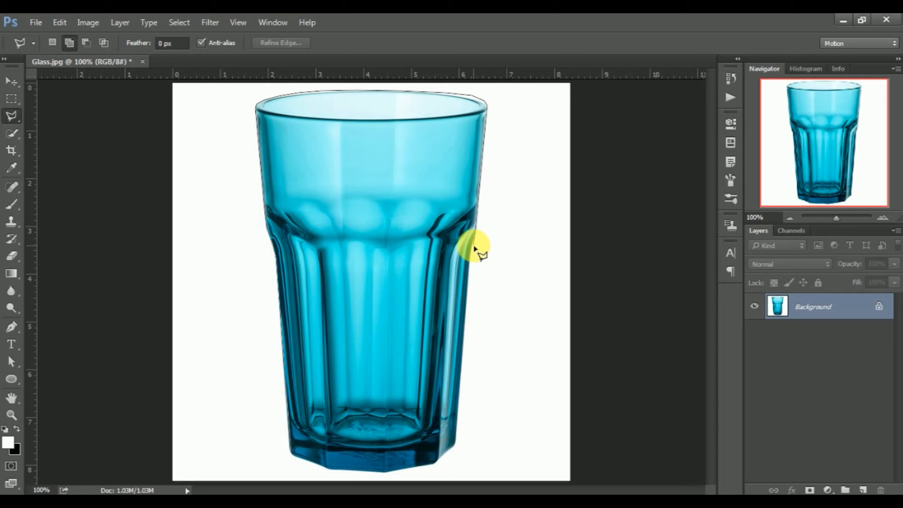
{"action": "left_click", "coordinate": [470, 298]}
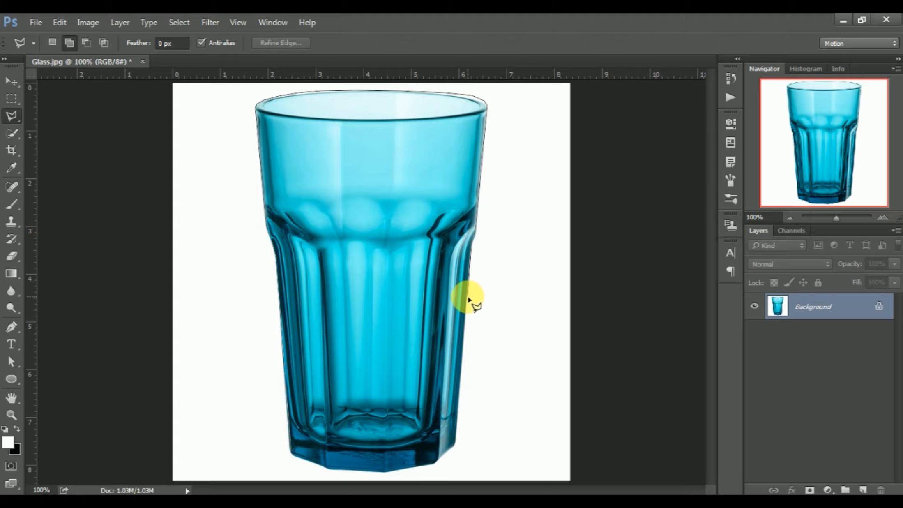
{"action": "left_click", "coordinate": [456, 446]}
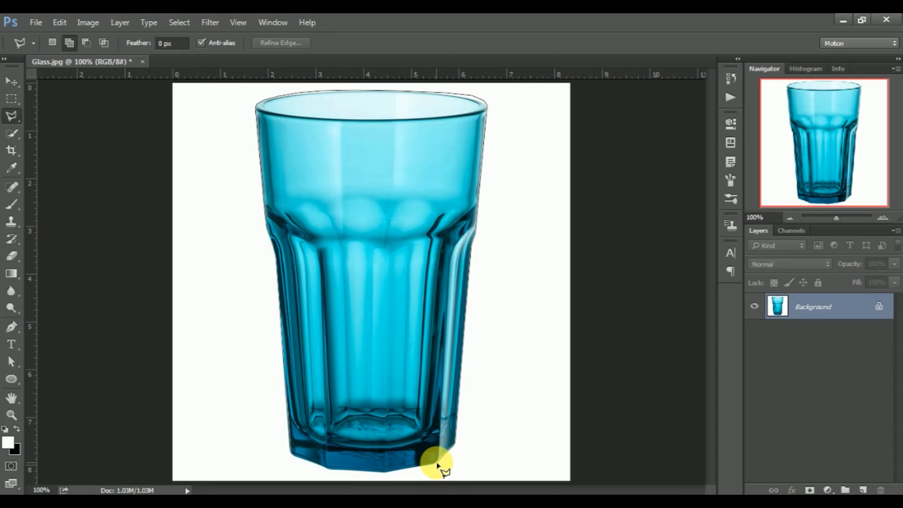
{"action": "left_click", "coordinate": [422, 468]}
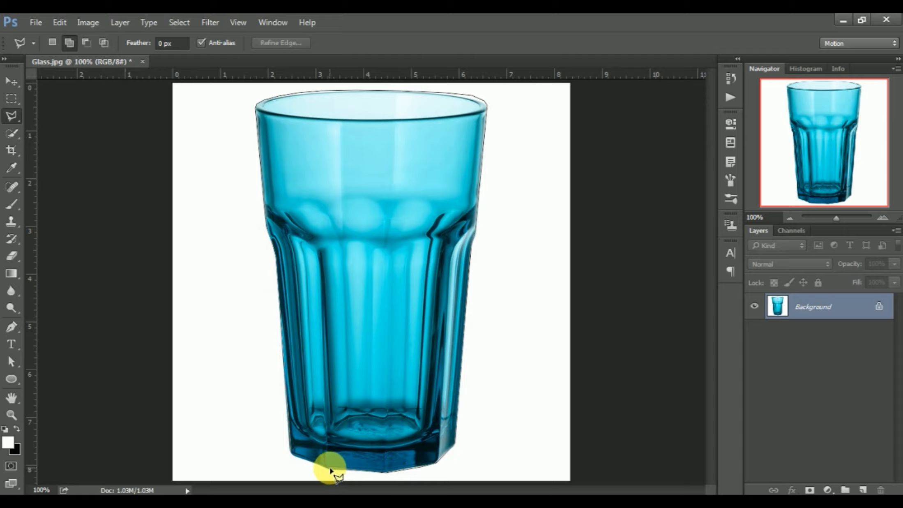
{"action": "left_click", "coordinate": [294, 455]}
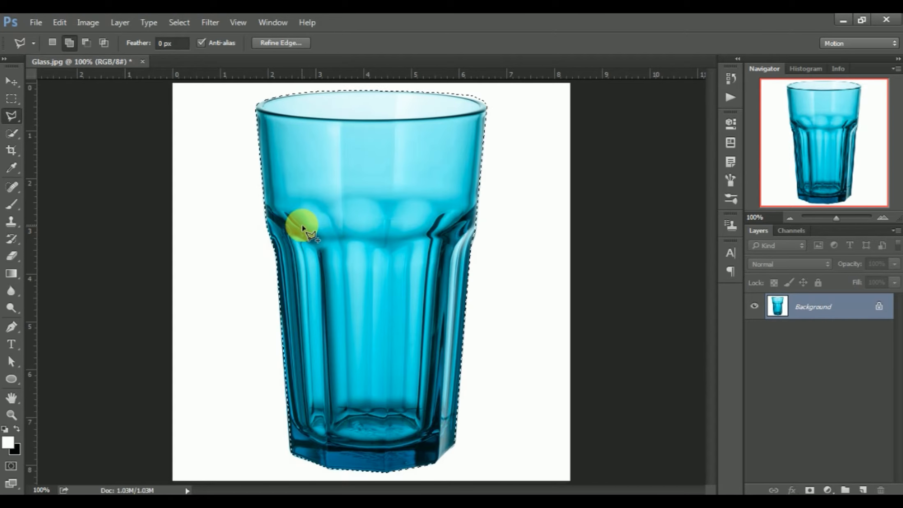
- Activate the Color Replacement Tool and set its brush size to 70 px
{"action": "left_click", "coordinate": [11, 204]}
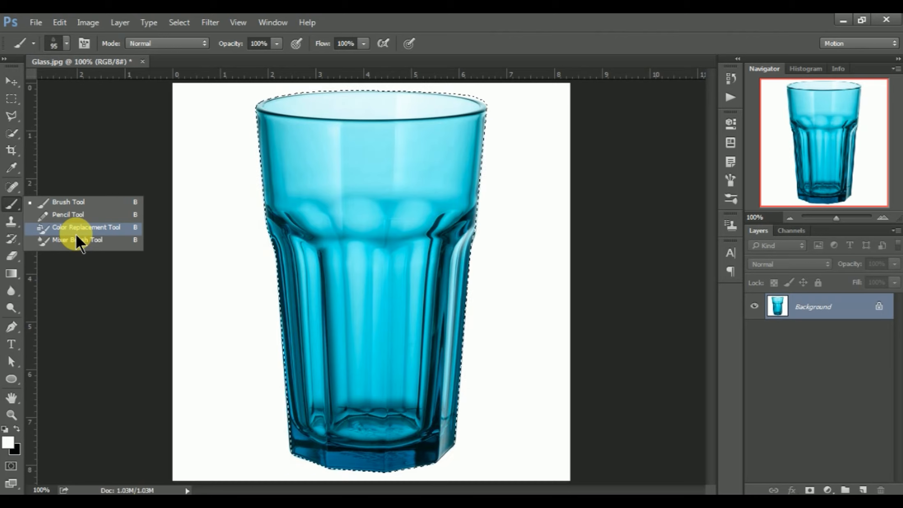
{"action": "left_click", "coordinate": [75, 231]}
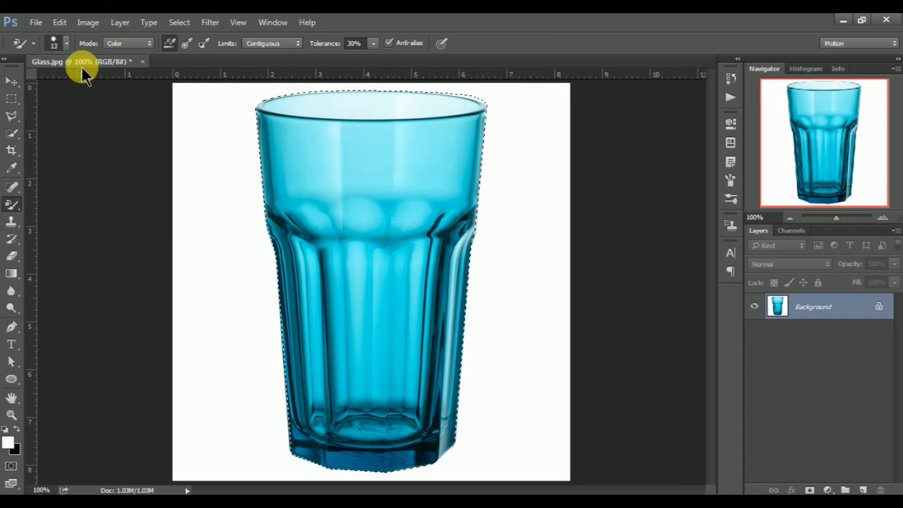
{"action": "left_click", "coordinate": [65, 43]}
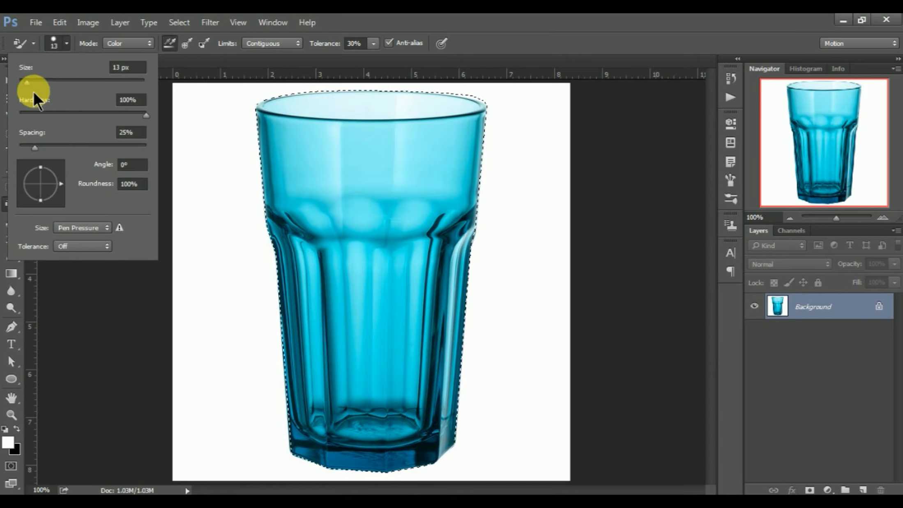
{"action": "left_click_drag", "start_coordinate": [29, 84], "coordinate": [34, 82]}
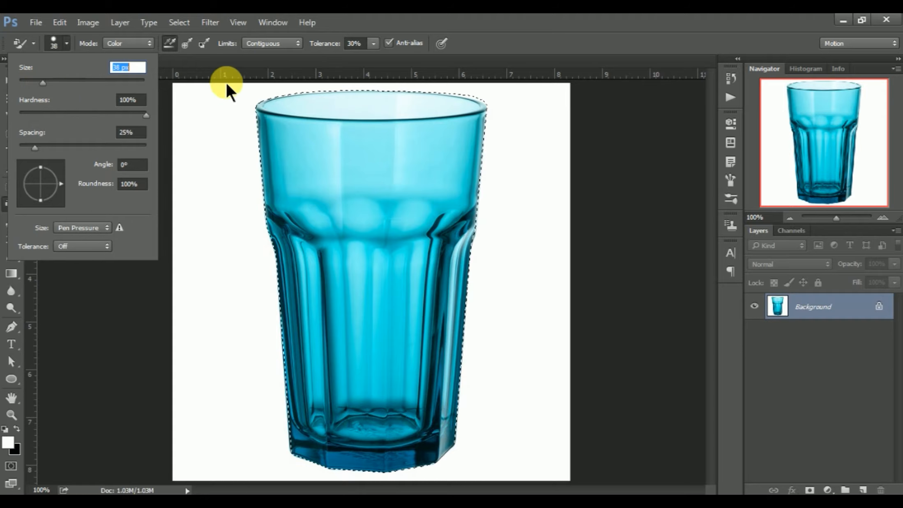
{"action": "left_click", "coordinate": [38, 83]}
{"action": "left_click_drag", "start_coordinate": [43, 84], "coordinate": [62, 83]}
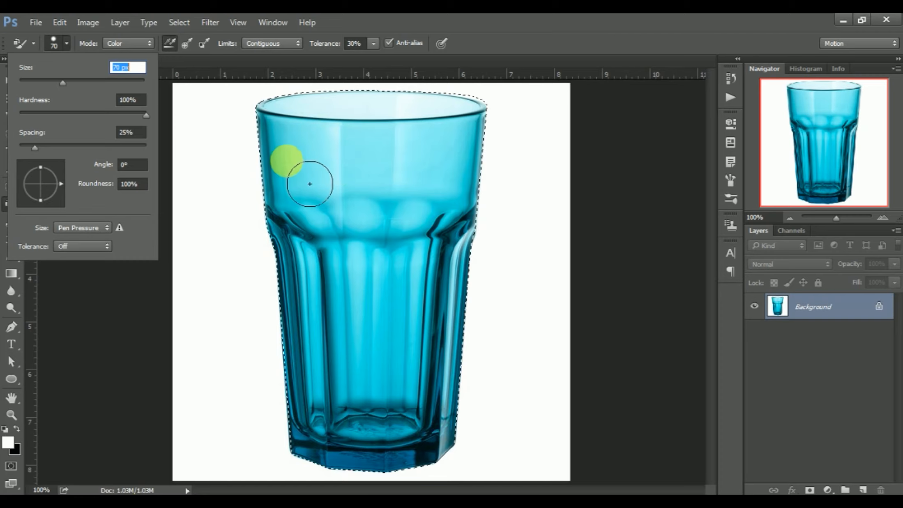
{"action": "left_click", "coordinate": [266, 235]}
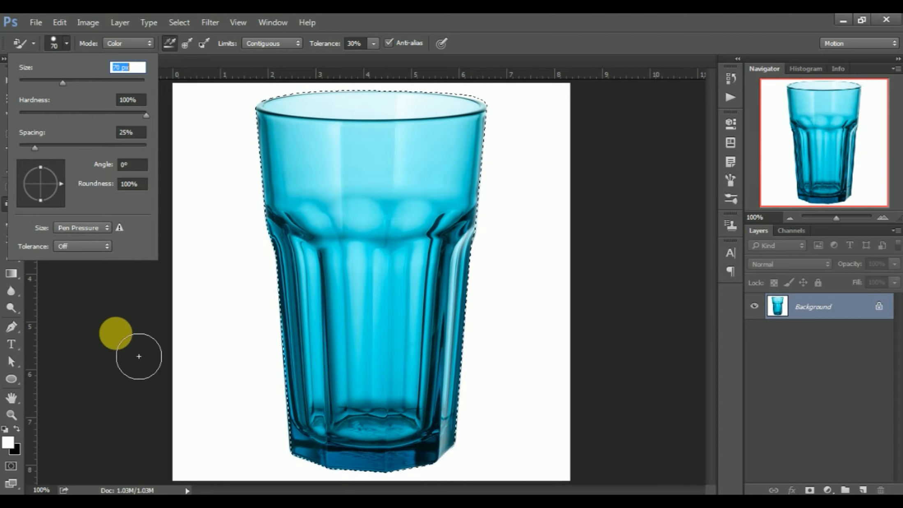
- Set the foreground color to bright green, 00ff06, and return to the color replacement brush
{"action": "left_click", "coordinate": [13, 443]}
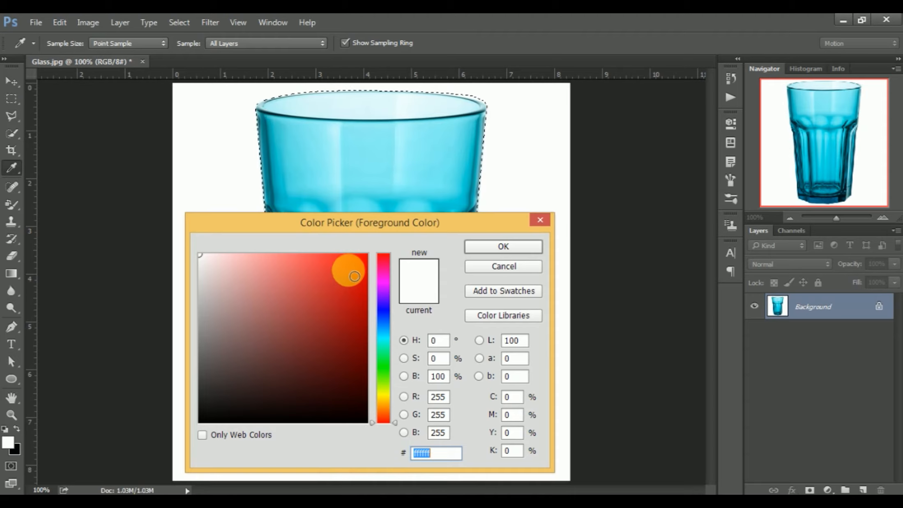
{"action": "left_click", "coordinate": [386, 309]}
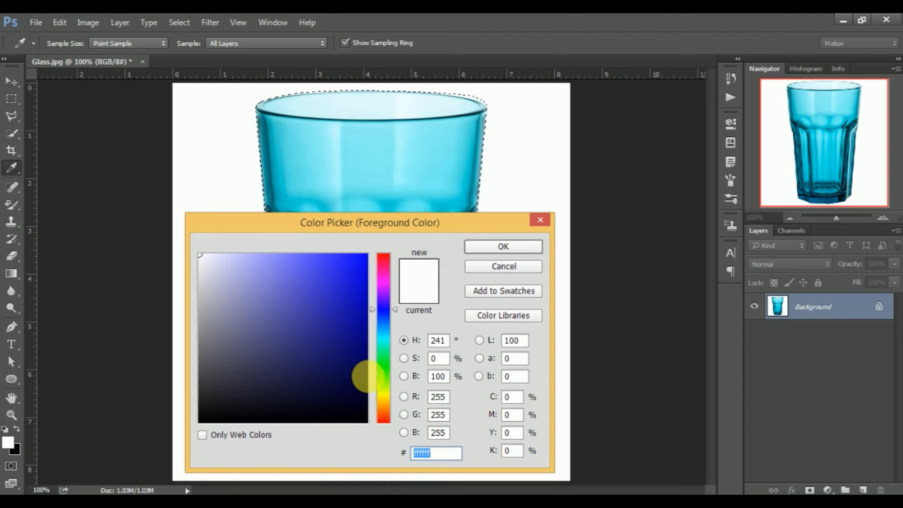
{"action": "left_click", "coordinate": [383, 364]}
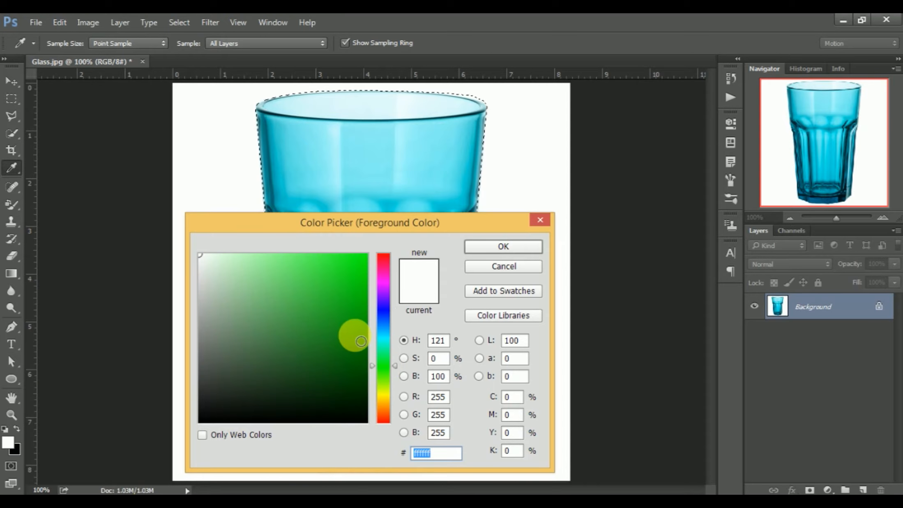
{"action": "left_click_drag", "start_coordinate": [363, 272], "coordinate": [367, 255]}
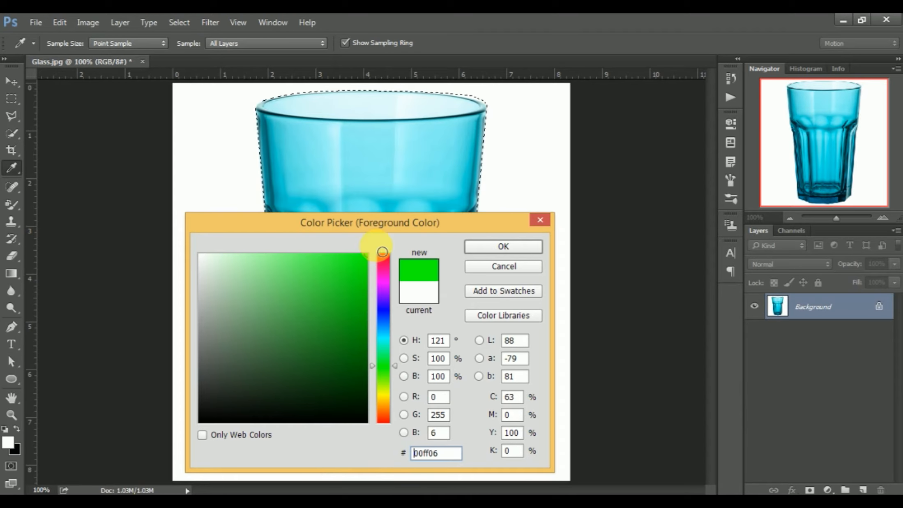
{"action": "left_click", "coordinate": [503, 245]}
{"action": "key", "text": "b"}
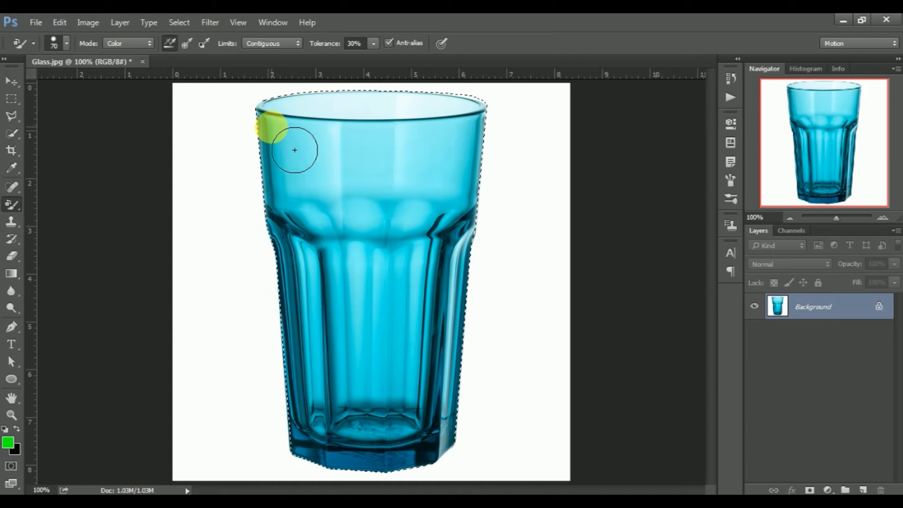
- Paint over the entire selected glass with the Color Replacement Tool to recolor it green, including the remaining blue edges and highlights
{"action": "mouse_move", "coordinate": [294, 150]}
{"action": "left_mouse_down"}
{"action": "mouse_move", "coordinate": [320, 224]}
{"action": "mouse_move", "coordinate": [328, 119]}
{"action": "mouse_move", "coordinate": [316, 137]}
{"action": "mouse_move", "coordinate": [339, 113]}
{"action": "mouse_move", "coordinate": [368, 122]}
{"action": "mouse_move", "coordinate": [312, 164]}
{"action": "mouse_move", "coordinate": [316, 240]}
{"action": "mouse_move", "coordinate": [451, 137]}
{"action": "mouse_move", "coordinate": [353, 276]}
{"action": "mouse_move", "coordinate": [474, 127]}
{"action": "mouse_move", "coordinate": [453, 223]}
{"action": "mouse_move", "coordinate": [519, 135]}
{"action": "mouse_move", "coordinate": [362, 384]}
{"action": "mouse_move", "coordinate": [363, 435]}
{"action": "mouse_move", "coordinate": [394, 376]}
{"action": "mouse_move", "coordinate": [498, 329]}
{"action": "mouse_move", "coordinate": [407, 469]}
{"action": "mouse_move", "coordinate": [421, 477]}
{"action": "mouse_move", "coordinate": [437, 458]}
{"action": "mouse_move", "coordinate": [427, 441]}
{"action": "mouse_move", "coordinate": [465, 280]}
{"action": "mouse_move", "coordinate": [493, 213]}
{"action": "mouse_move", "coordinate": [475, 456]}
{"action": "mouse_move", "coordinate": [472, 268]}
{"action": "mouse_move", "coordinate": [468, 391]}
{"action": "mouse_move", "coordinate": [440, 481]}
{"action": "mouse_move", "coordinate": [425, 456]}
{"action": "mouse_move", "coordinate": [380, 474]}
{"action": "mouse_move", "coordinate": [416, 415]}
{"action": "mouse_move", "coordinate": [360, 464]}
{"action": "mouse_move", "coordinate": [362, 440]}
{"action": "mouse_move", "coordinate": [330, 458]}
{"action": "mouse_move", "coordinate": [329, 451]}
{"action": "mouse_move", "coordinate": [327, 485]}
{"action": "mouse_move", "coordinate": [338, 401]}
{"action": "mouse_move", "coordinate": [363, 336]}
{"action": "mouse_move", "coordinate": [338, 437]}
{"action": "mouse_move", "coordinate": [342, 407]}
{"action": "mouse_move", "coordinate": [378, 358]}
{"action": "mouse_move", "coordinate": [345, 405]}
{"action": "mouse_move", "coordinate": [347, 343]}
{"action": "mouse_move", "coordinate": [334, 396]}
{"action": "mouse_move", "coordinate": [336, 305]}
{"action": "mouse_move", "coordinate": [276, 341]}
{"action": "mouse_move", "coordinate": [297, 404]}
{"action": "mouse_move", "coordinate": [301, 319]}
{"action": "mouse_move", "coordinate": [349, 304]}
{"action": "mouse_move", "coordinate": [378, 243]}
{"action": "mouse_move", "coordinate": [345, 323]}
{"action": "mouse_move", "coordinate": [351, 311]}
{"action": "mouse_move", "coordinate": [311, 332]}
{"action": "mouse_move", "coordinate": [291, 243]}
{"action": "left_mouse_up"}
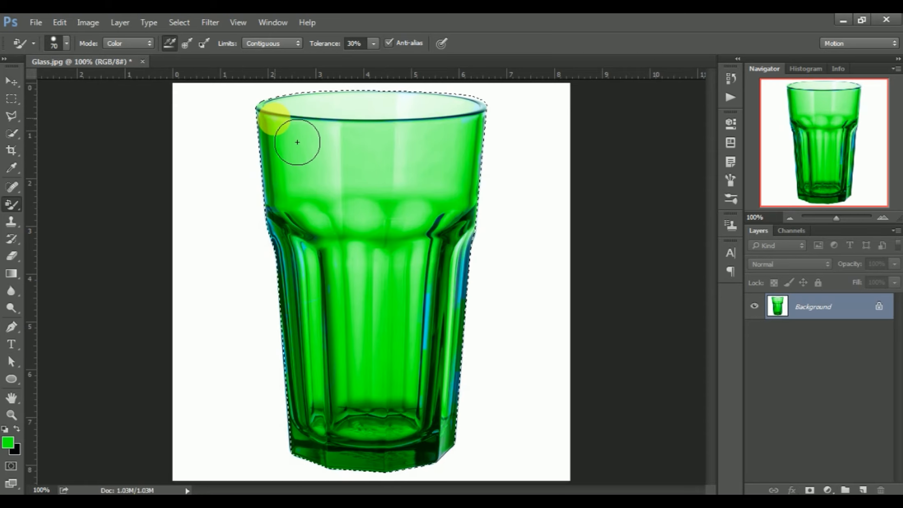
{"action": "mouse_move", "coordinate": [485, 276]}
{"action": "left_mouse_down"}
{"action": "mouse_move", "coordinate": [477, 315]}
{"action": "mouse_move", "coordinate": [484, 292]}
{"action": "mouse_move", "coordinate": [488, 311]}
{"action": "mouse_move", "coordinate": [493, 268]}
{"action": "mouse_move", "coordinate": [466, 332]}
{"action": "left_mouse_up"}
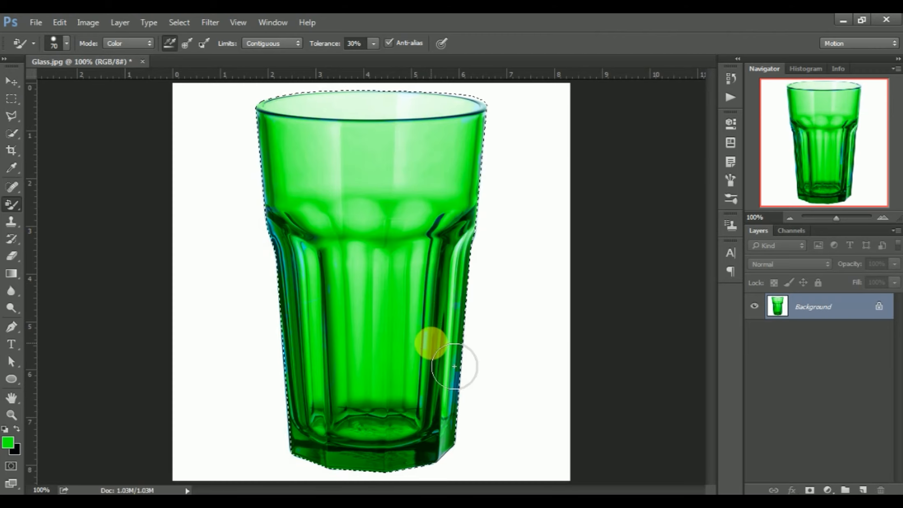
{"action": "mouse_move", "coordinate": [450, 365]}
{"action": "left_mouse_down"}
{"action": "mouse_move", "coordinate": [485, 390]}
{"action": "mouse_move", "coordinate": [474, 421]}
{"action": "left_mouse_up"}
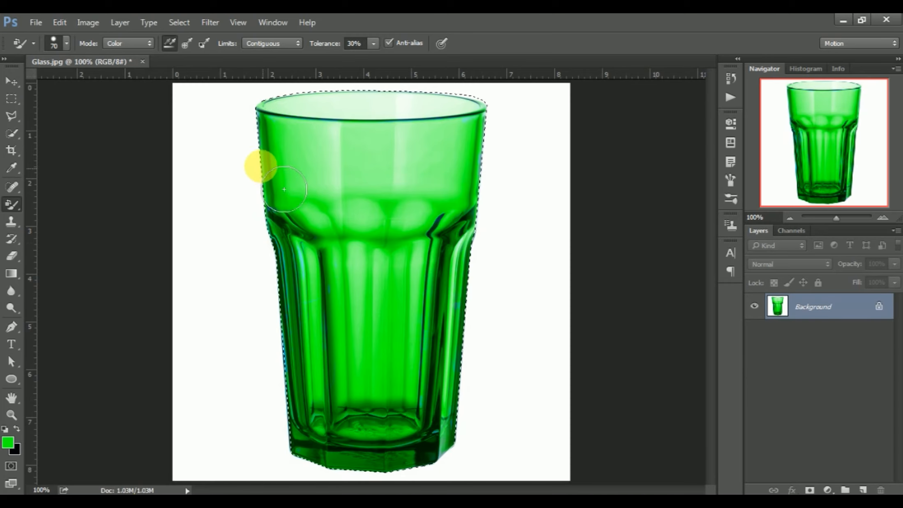
{"action": "mouse_move", "coordinate": [305, 145]}
{"action": "left_mouse_down"}
{"action": "mouse_move", "coordinate": [383, 134]}
{"action": "mouse_move", "coordinate": [354, 146]}
{"action": "mouse_move", "coordinate": [408, 141]}
{"action": "mouse_move", "coordinate": [417, 151]}
{"action": "mouse_move", "coordinate": [392, 155]}
{"action": "mouse_move", "coordinate": [439, 140]}
{"action": "mouse_move", "coordinate": [411, 161]}
{"action": "mouse_move", "coordinate": [458, 138]}
{"action": "left_mouse_up"}
{"action": "mouse_move", "coordinate": [363, 233]}
{"action": "left_mouse_down"}
{"action": "mouse_move", "coordinate": [333, 331]}
{"action": "mouse_move", "coordinate": [338, 363]}
{"action": "mouse_move", "coordinate": [316, 378]}
{"action": "mouse_move", "coordinate": [299, 343]}
{"action": "mouse_move", "coordinate": [335, 334]}
{"action": "mouse_move", "coordinate": [318, 389]}
{"action": "mouse_move", "coordinate": [335, 359]}
{"action": "mouse_move", "coordinate": [417, 316]}
{"action": "mouse_move", "coordinate": [407, 445]}
{"action": "mouse_move", "coordinate": [483, 398]}
{"action": "mouse_move", "coordinate": [449, 460]}
{"action": "mouse_move", "coordinate": [495, 401]}
{"action": "mouse_move", "coordinate": [474, 449]}
{"action": "mouse_move", "coordinate": [500, 337]}
{"action": "mouse_move", "coordinate": [485, 342]}
{"action": "mouse_move", "coordinate": [493, 307]}
{"action": "mouse_move", "coordinate": [412, 375]}
{"action": "left_mouse_up"}
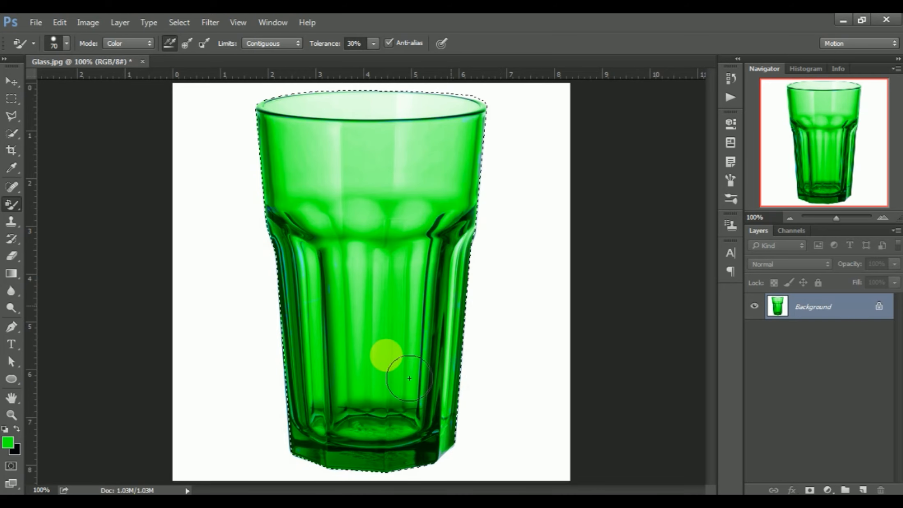
{"action": "mouse_move", "coordinate": [339, 348]}
{"action": "left_mouse_down"}
{"action": "mouse_move", "coordinate": [370, 294]}
{"action": "mouse_move", "coordinate": [428, 273]}
{"action": "left_mouse_up"}
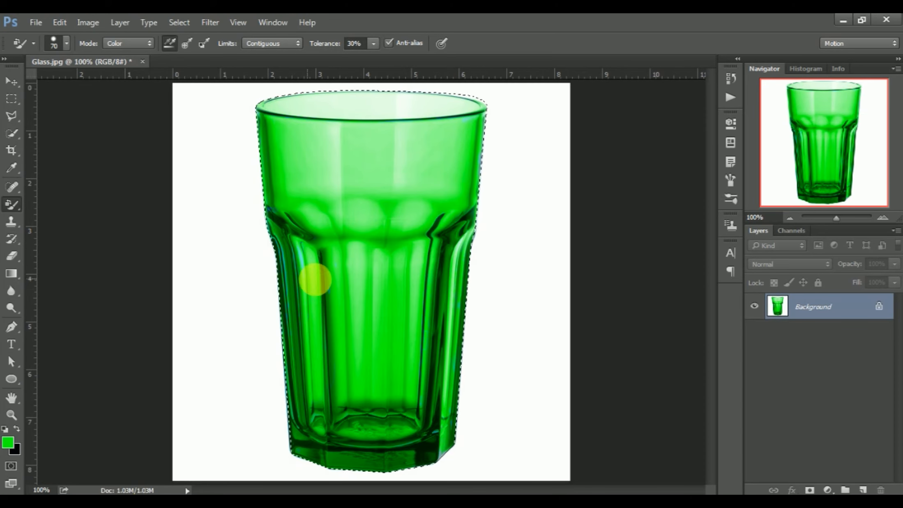
- Touch up the selected glass with more Color Replacement strokes along the rim, sides, ribs and base for an even green
{"action": "left_click_drag", "start_coordinate": [355, 308], "coordinate": [352, 314]}
{"action": "mouse_move", "coordinate": [379, 262]}
{"action": "left_mouse_down"}
{"action": "mouse_move", "coordinate": [310, 263]}
{"action": "mouse_move", "coordinate": [297, 238]}
{"action": "left_mouse_up"}
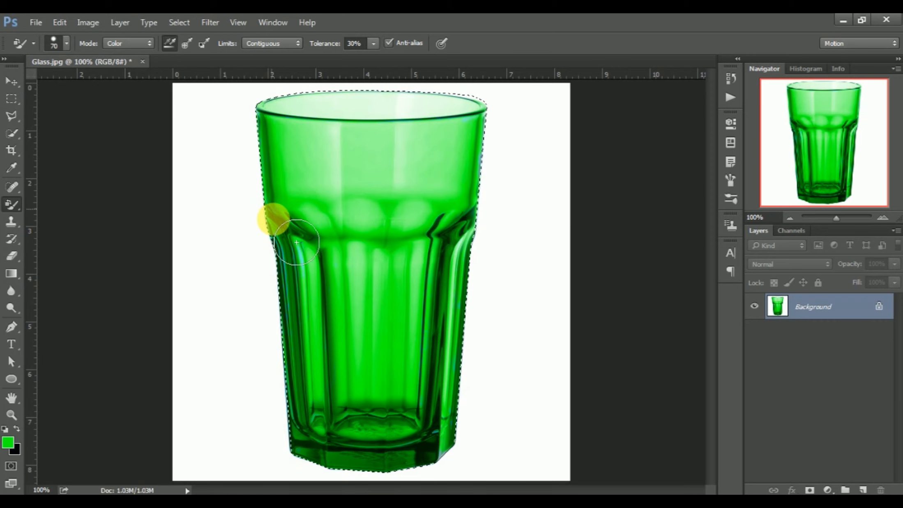
{"action": "mouse_move", "coordinate": [274, 127]}
{"action": "left_mouse_down"}
{"action": "mouse_move", "coordinate": [282, 135]}
{"action": "mouse_move", "coordinate": [429, 125]}
{"action": "left_mouse_up"}
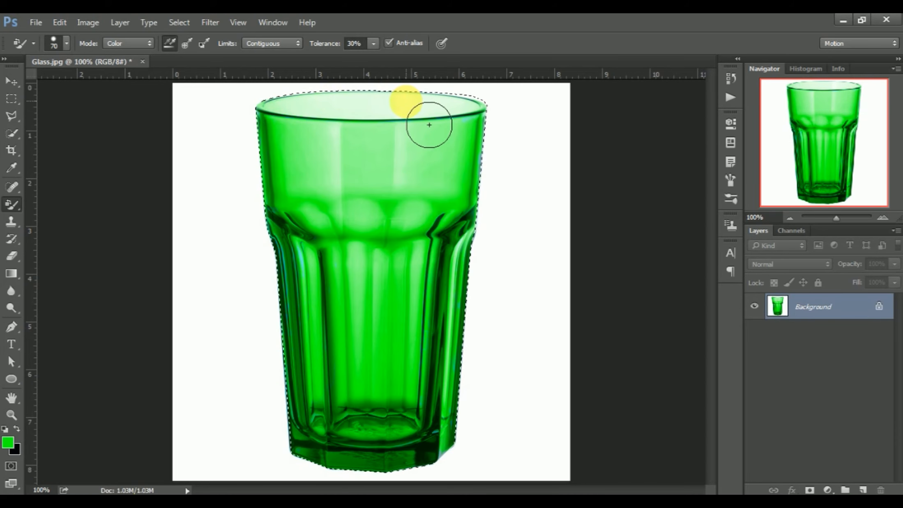
{"action": "left_click_drag", "start_coordinate": [494, 138], "coordinate": [493, 139]}
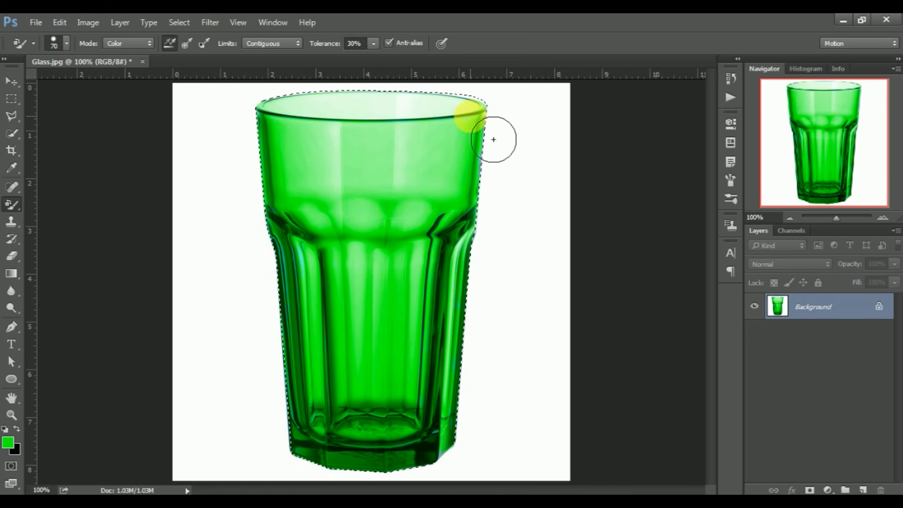
{"action": "mouse_move", "coordinate": [493, 140]}
{"action": "left_mouse_down"}
{"action": "mouse_move", "coordinate": [500, 200]}
{"action": "mouse_move", "coordinate": [503, 181]}
{"action": "mouse_move", "coordinate": [498, 271]}
{"action": "mouse_move", "coordinate": [477, 311]}
{"action": "mouse_move", "coordinate": [484, 385]}
{"action": "mouse_move", "coordinate": [469, 443]}
{"action": "mouse_move", "coordinate": [442, 430]}
{"action": "mouse_move", "coordinate": [445, 347]}
{"action": "mouse_move", "coordinate": [469, 461]}
{"action": "mouse_move", "coordinate": [475, 442]}
{"action": "mouse_move", "coordinate": [457, 457]}
{"action": "mouse_move", "coordinate": [418, 463]}
{"action": "mouse_move", "coordinate": [334, 444]}
{"action": "left_mouse_up"}
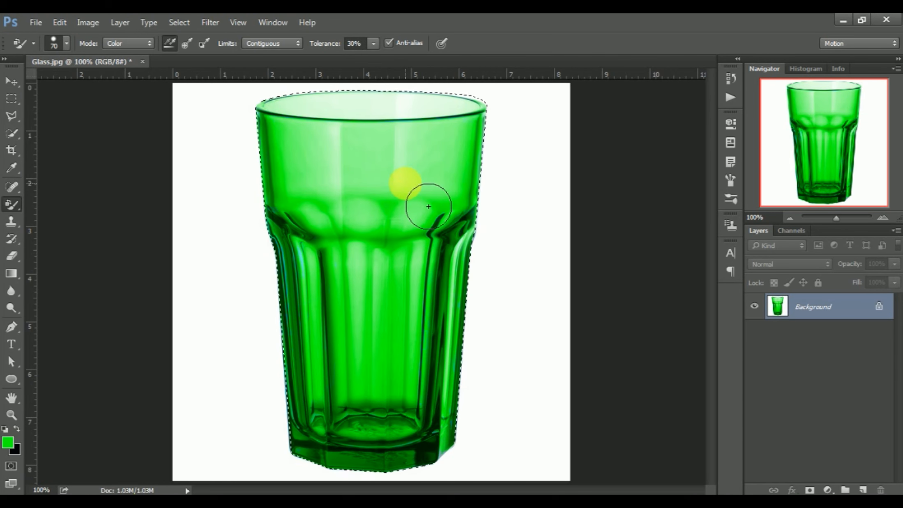
{"action": "left_click_drag", "start_coordinate": [426, 149], "coordinate": [423, 145]}
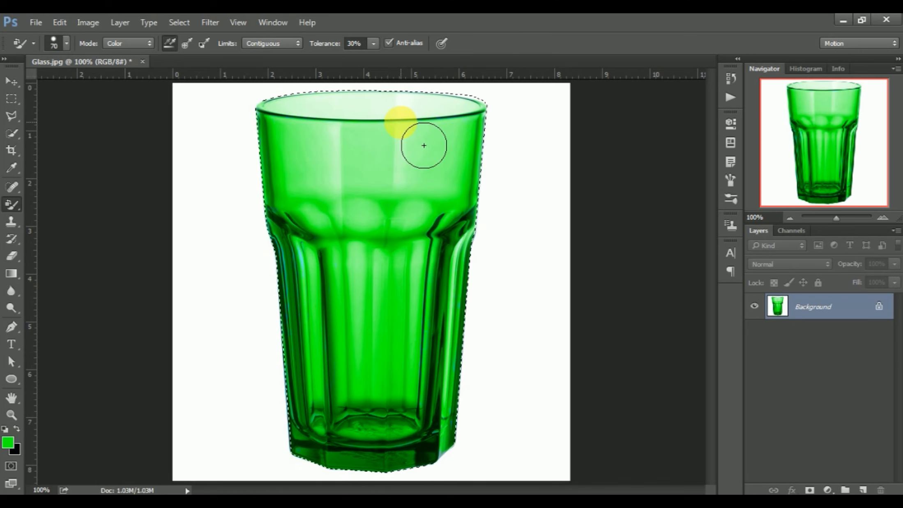
{"action": "mouse_move", "coordinate": [414, 145]}
{"action": "left_mouse_down"}
{"action": "mouse_move", "coordinate": [278, 138]}
{"action": "mouse_move", "coordinate": [520, 114]}
{"action": "mouse_move", "coordinate": [496, 138]}
{"action": "mouse_move", "coordinate": [490, 328]}
{"action": "mouse_move", "coordinate": [476, 446]}
{"action": "mouse_move", "coordinate": [460, 467]}
{"action": "left_mouse_up"}
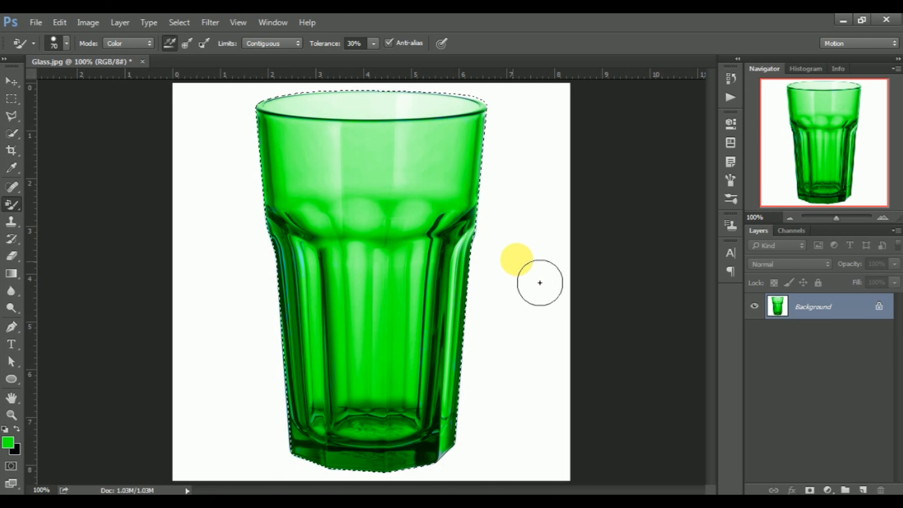